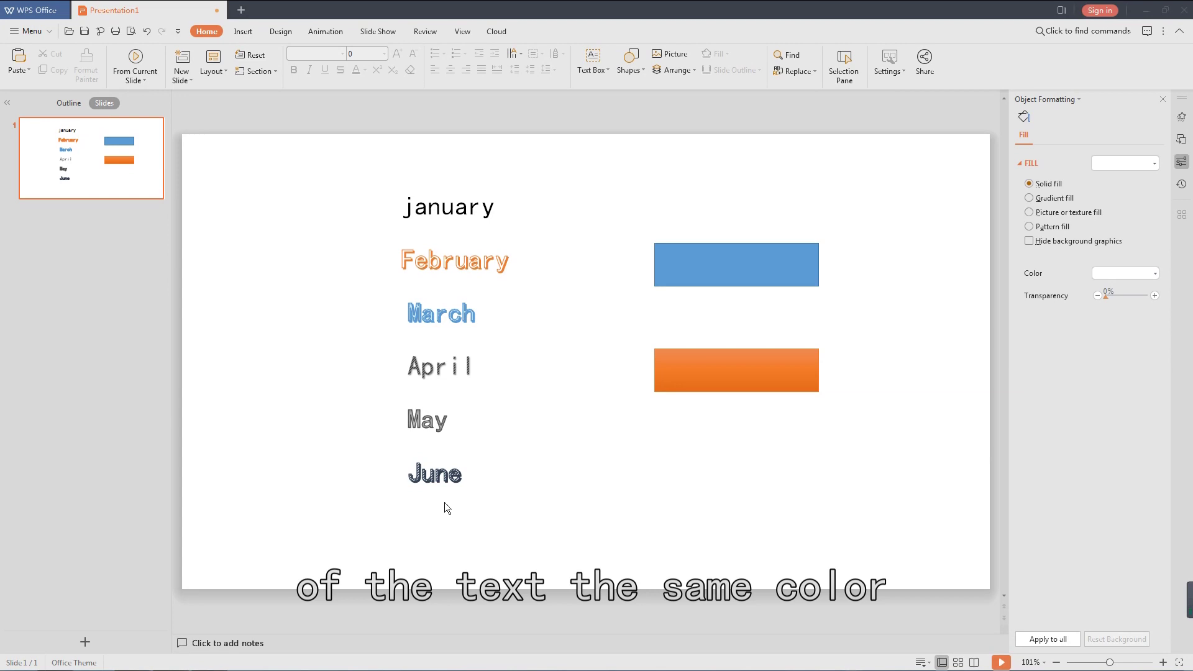
Copy january's plain black formatting onto February with Format Painter
left_click(439, 213)
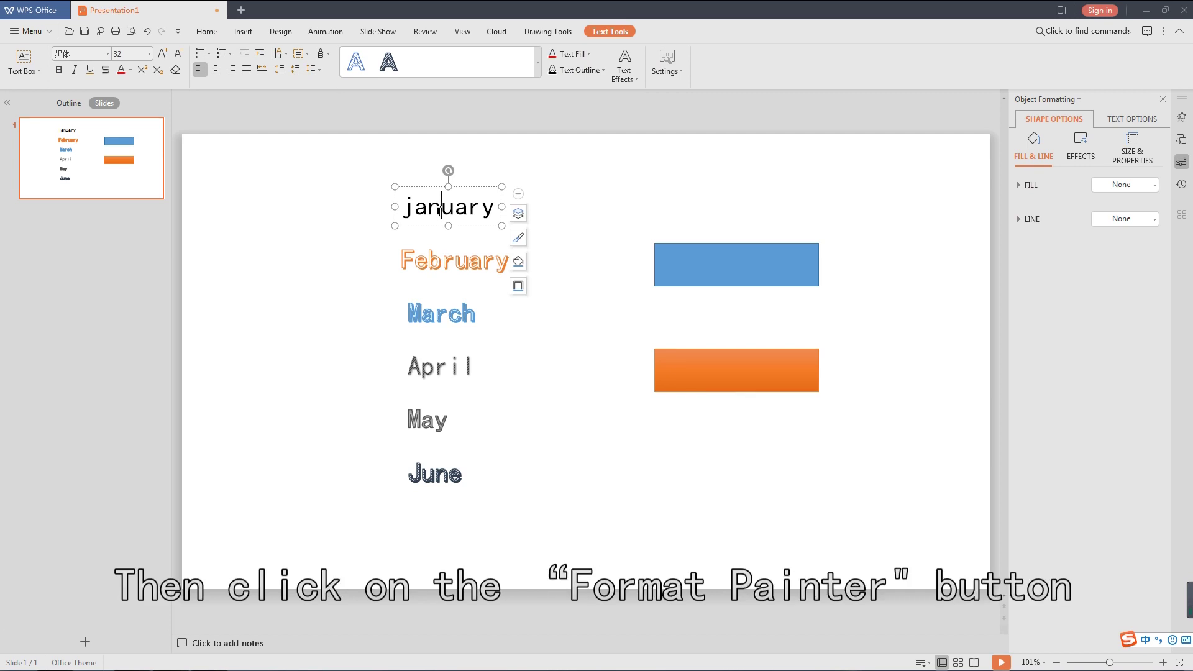
left_click(207, 31)
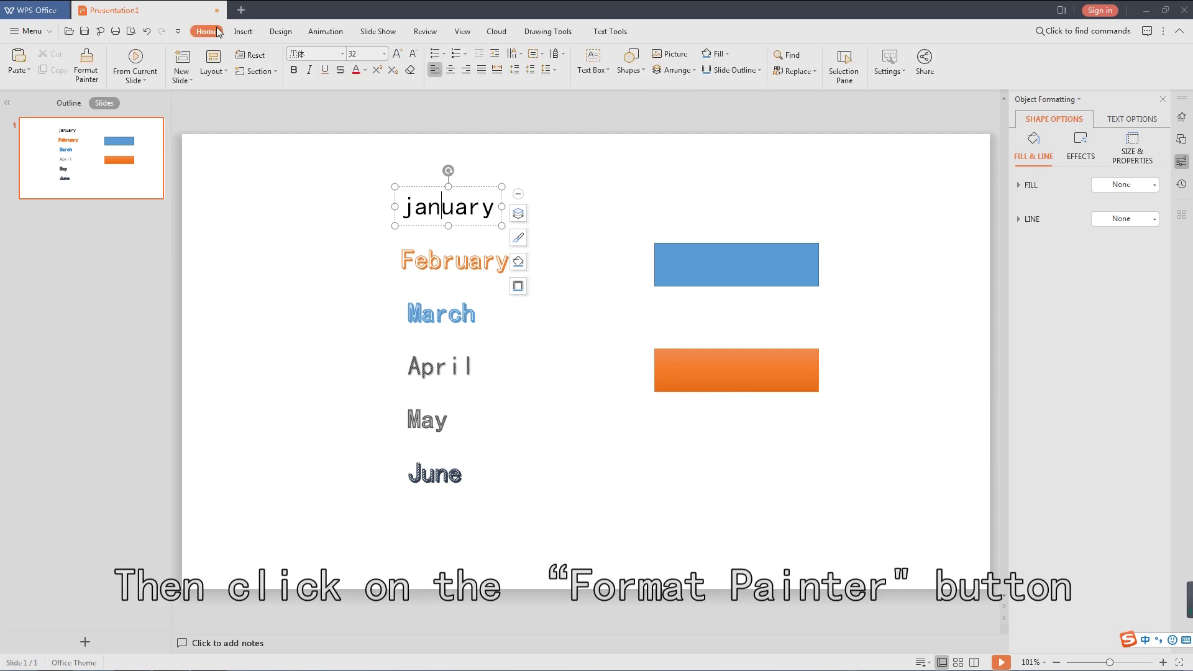
left_click(89, 72)
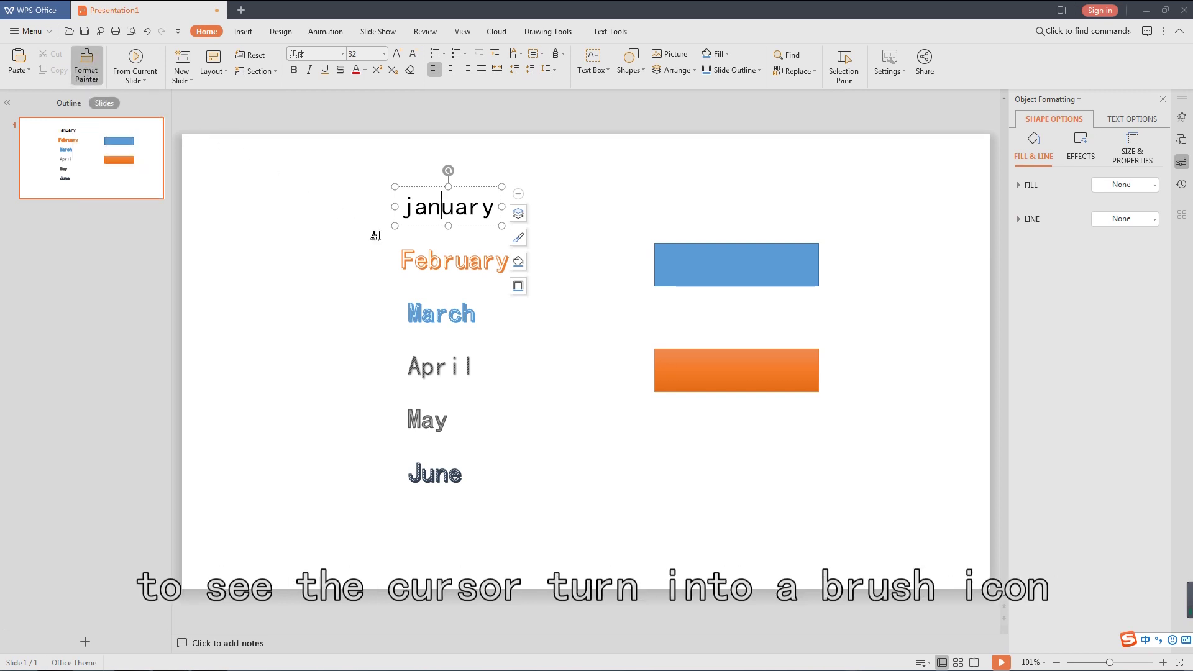
left_click(428, 254)
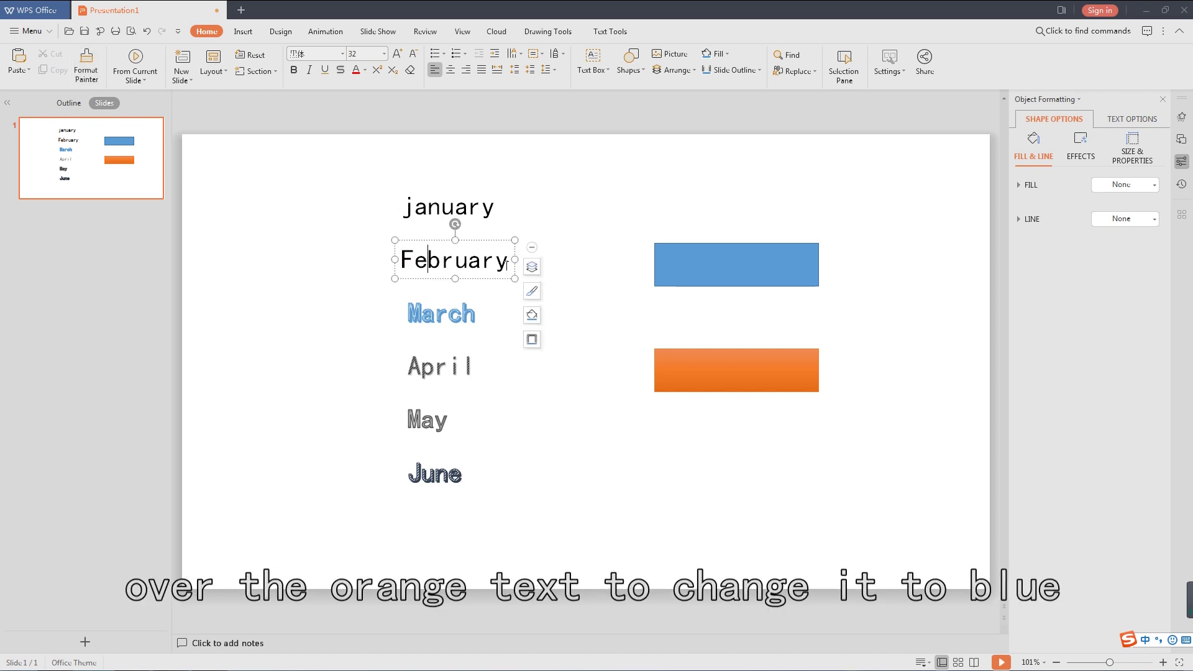
left_click(560, 222)
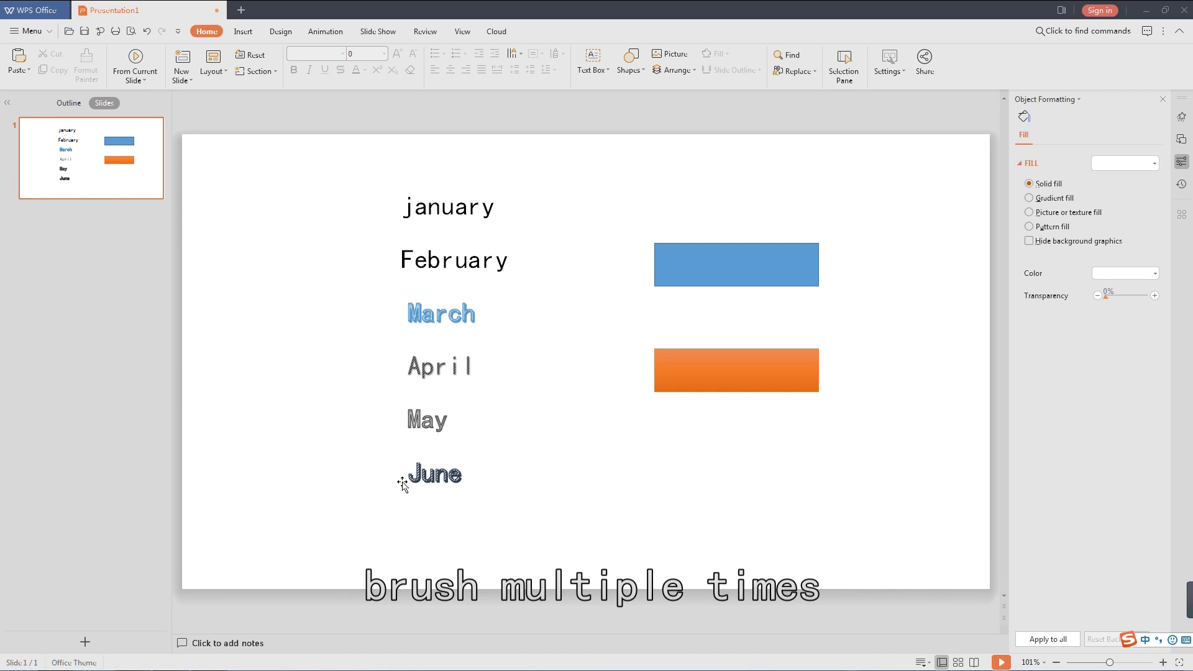
Apply january's plain black formatting to March, April, May and June with repeating Format Painter
left_click(435, 212)
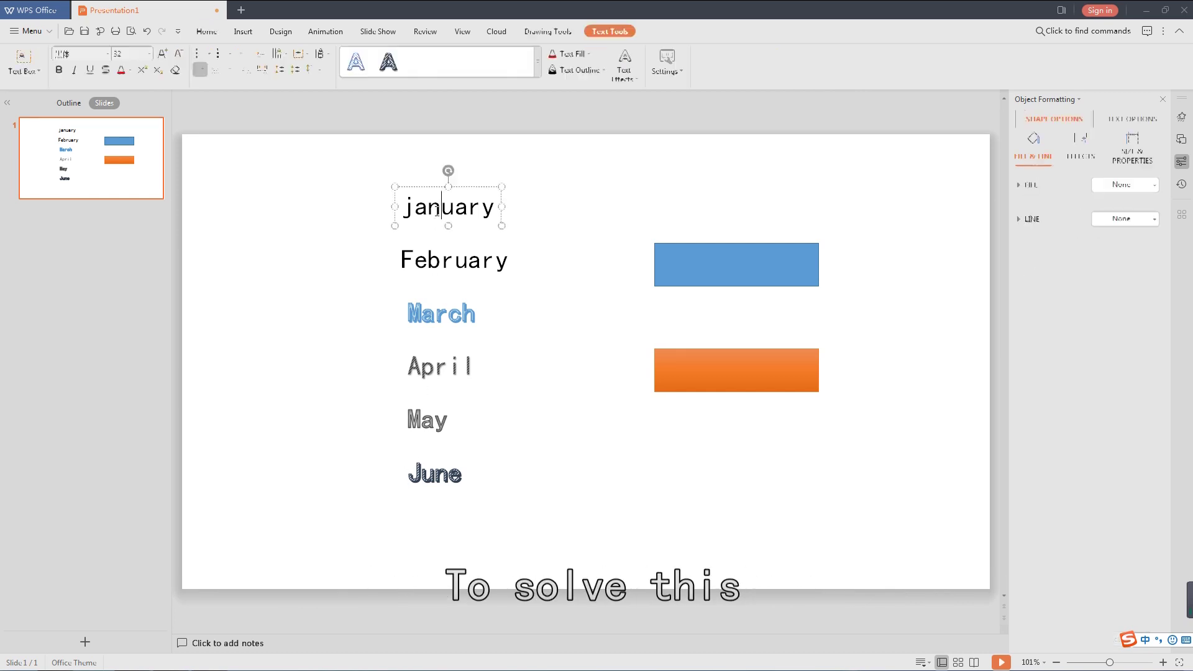
left_click(206, 31)
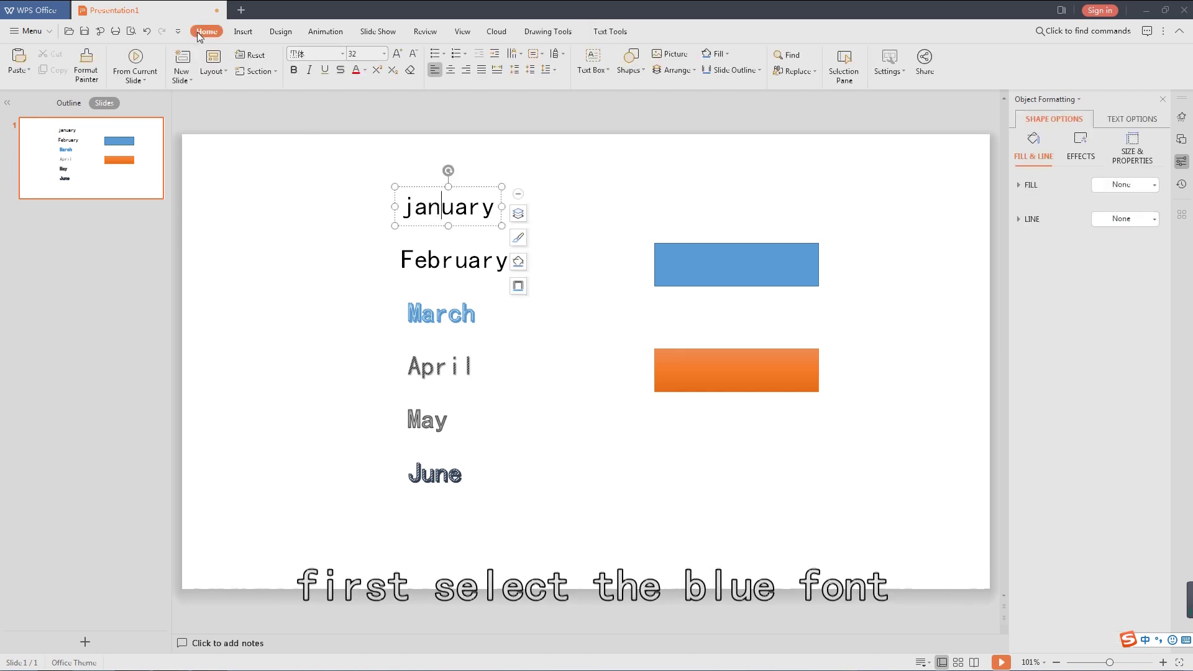
double_click(87, 61)
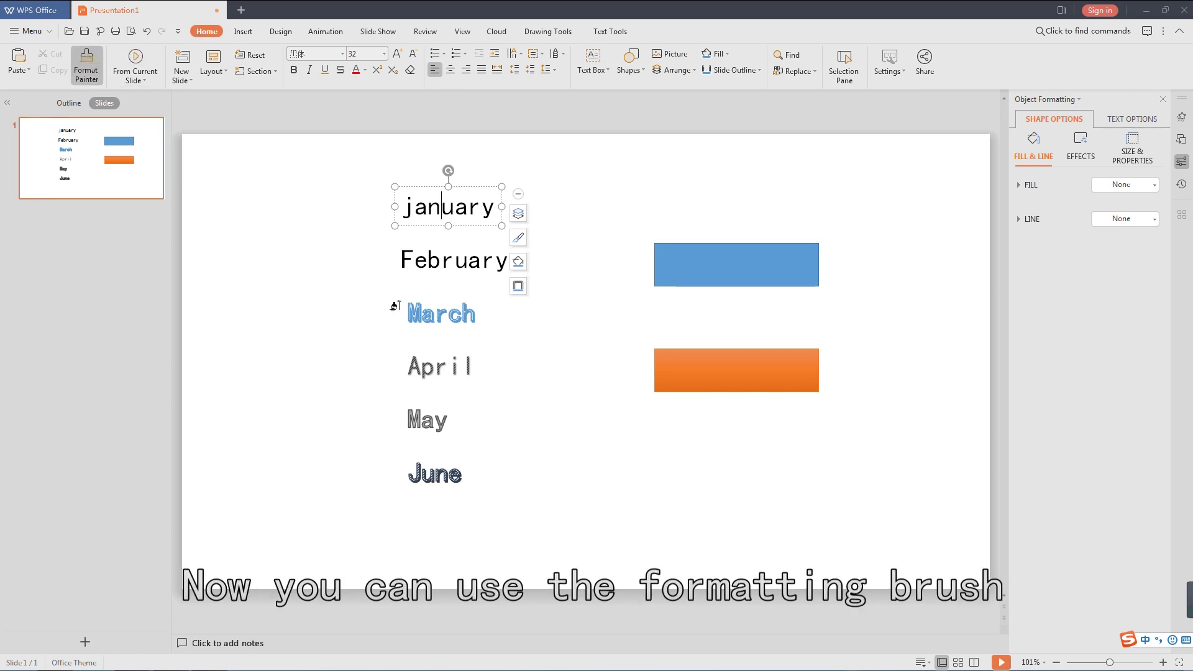
left_click(425, 313)
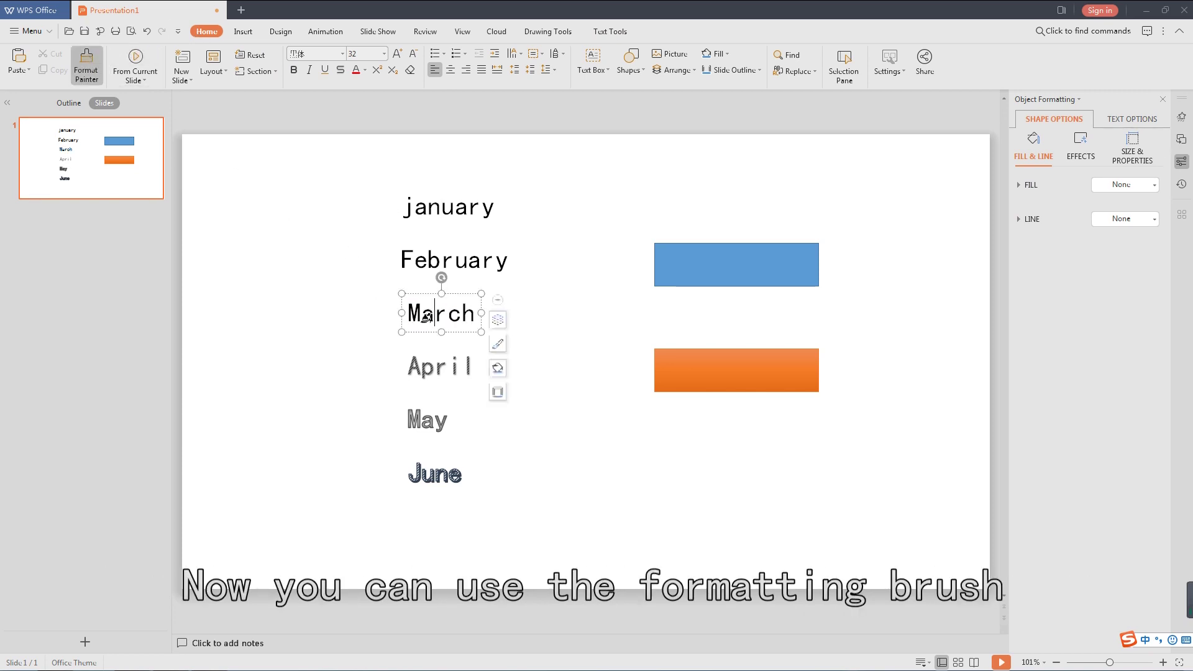
left_click(429, 366)
left_click(426, 418)
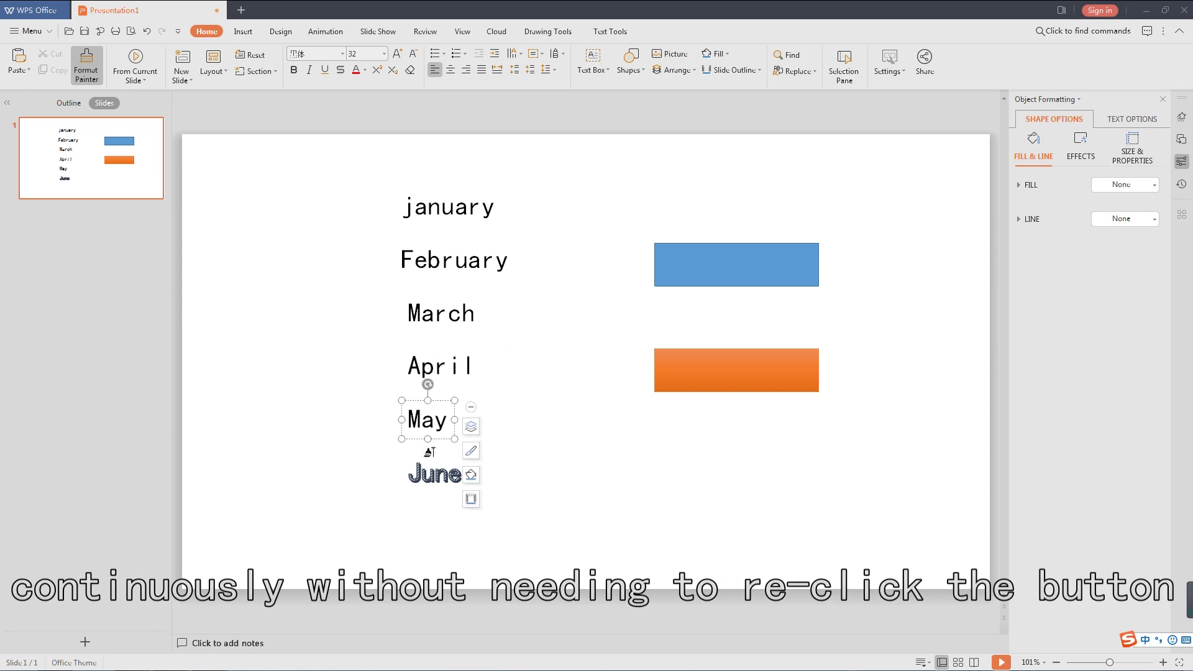
left_click(431, 472)
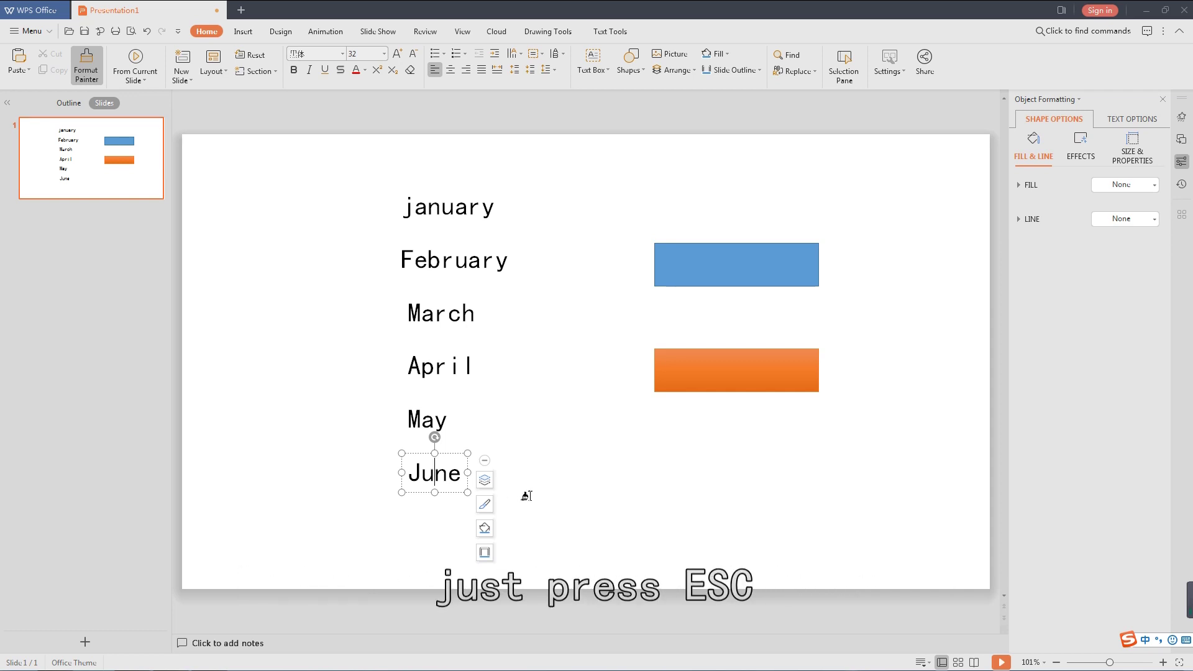
key("Escape")
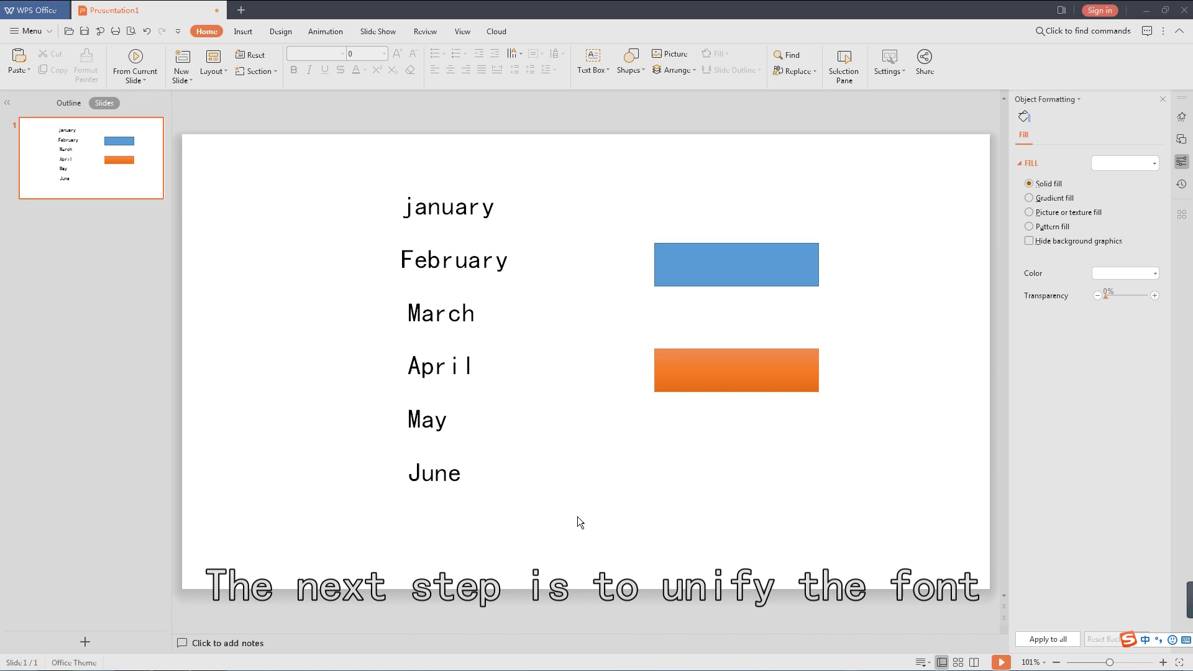
Left-align the six month text boxes, January through June, into one column
left_click_drag(577, 519, 350, 152)
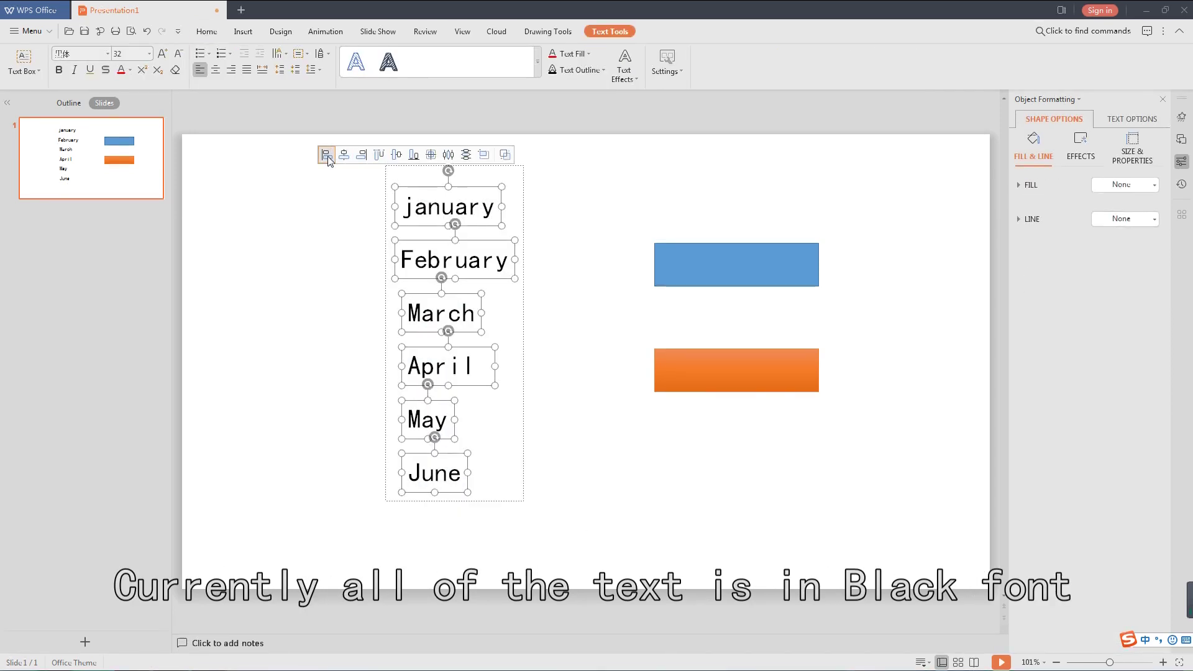
left_click(327, 156)
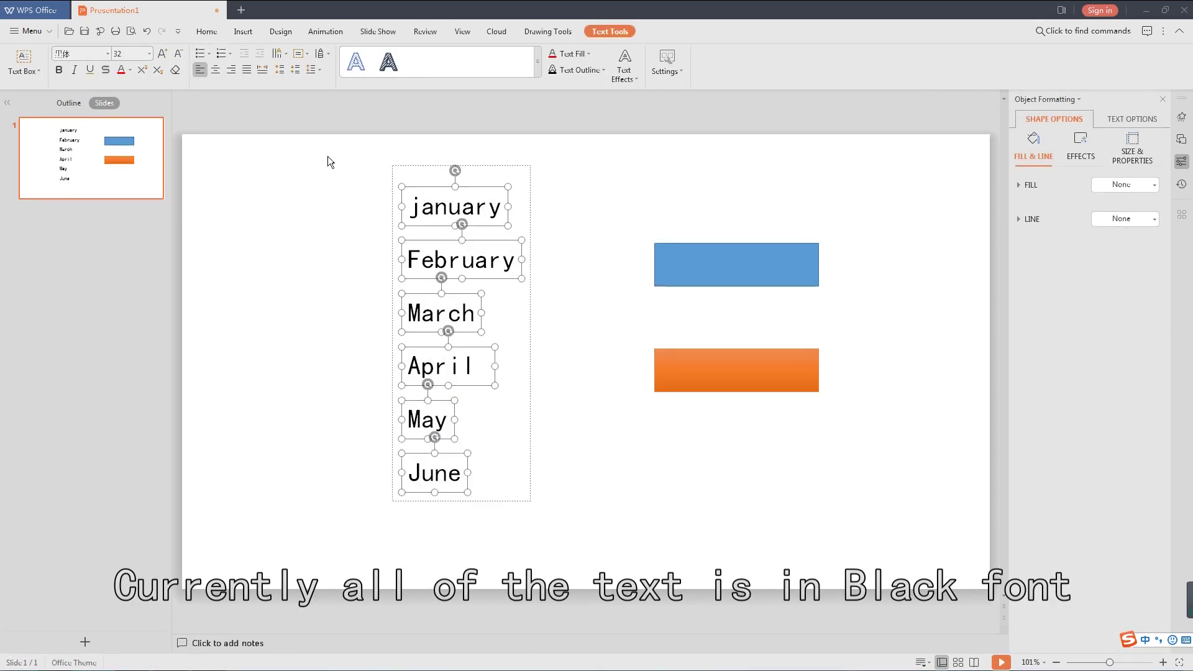
left_click(569, 451)
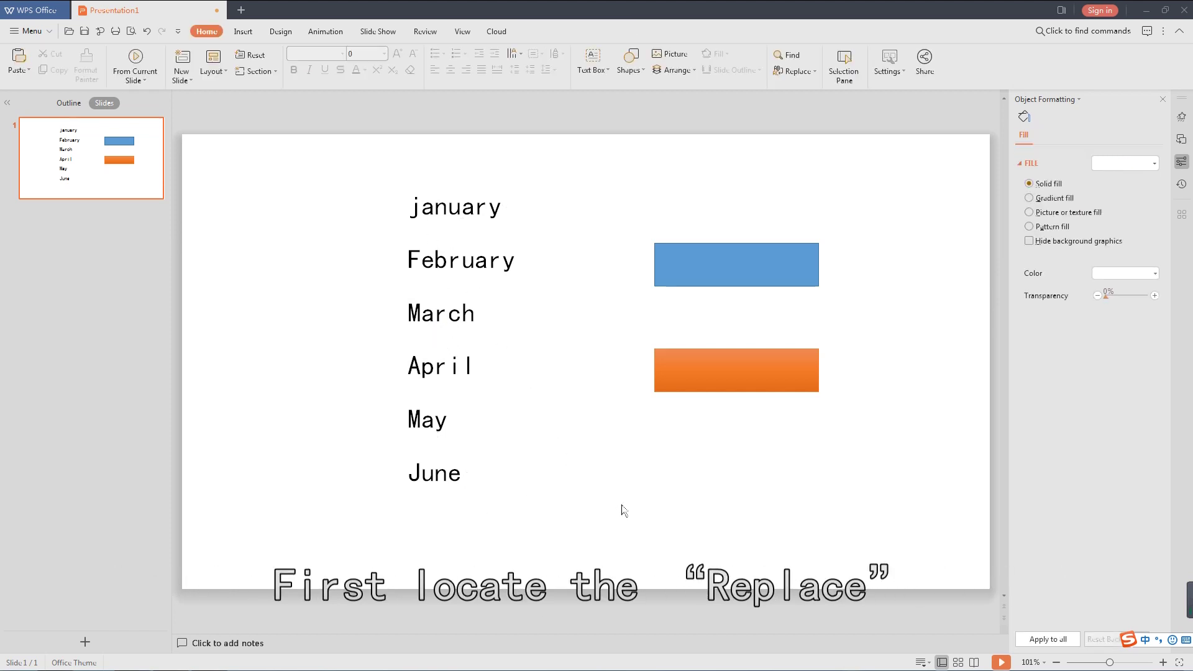
Replace the 黑体 font with 微软雅黑 across the presentation using Replace Font
left_click(814, 71)
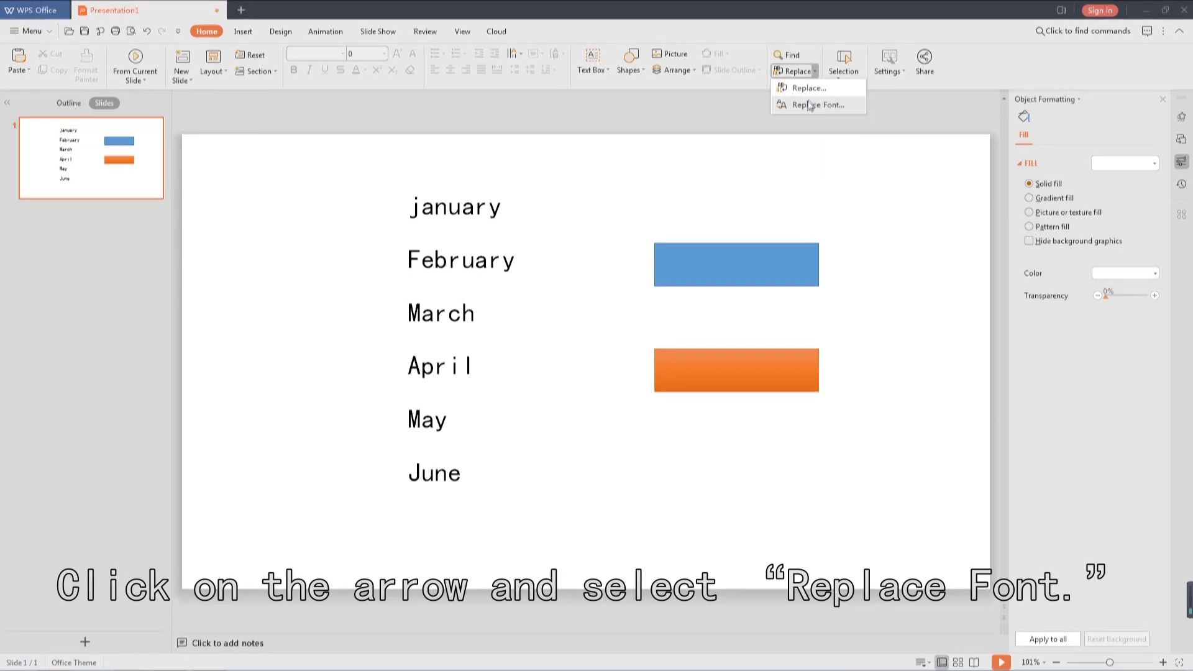
left_click(809, 105)
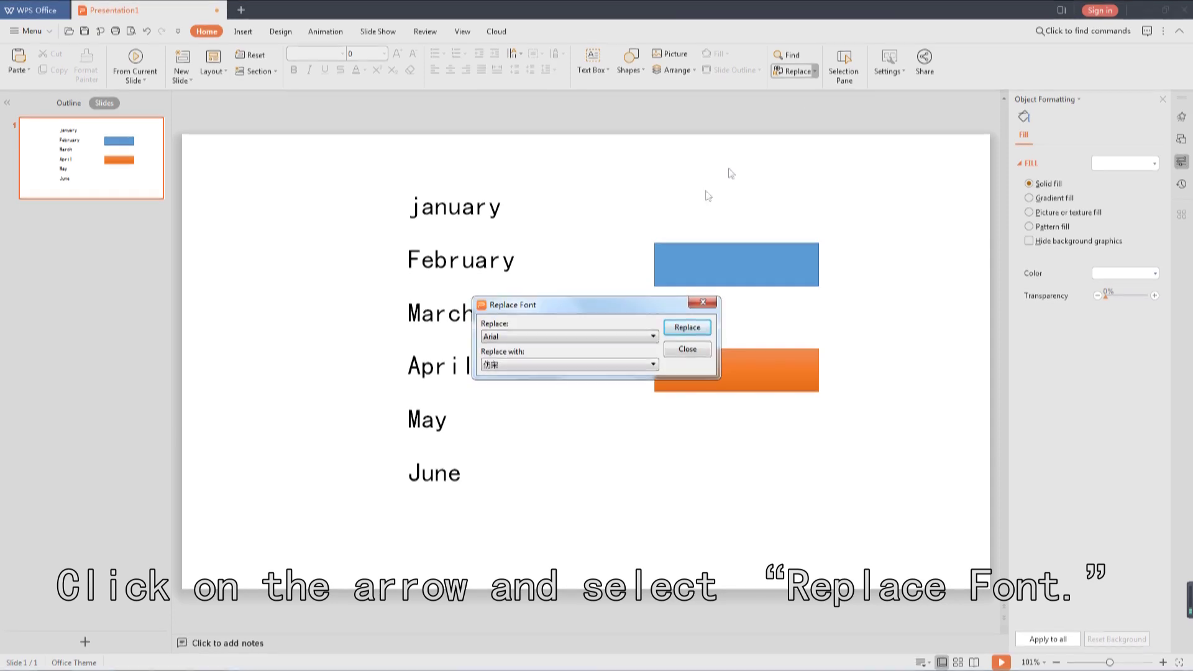
left_click(569, 336)
left_click(568, 347)
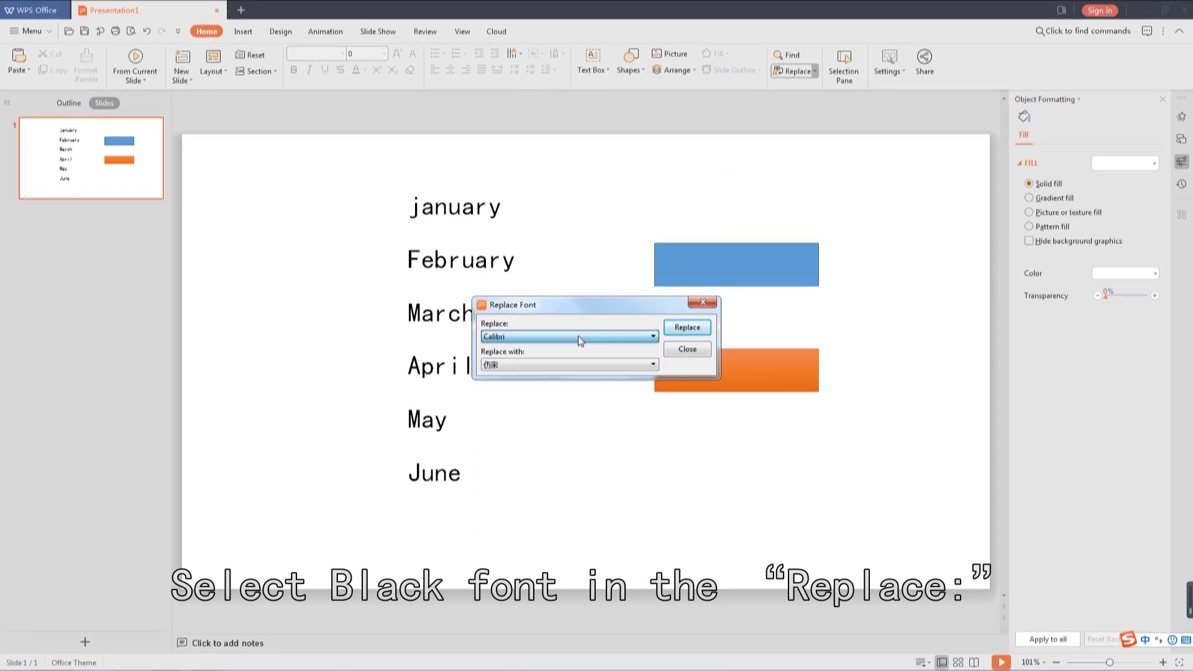
left_click(578, 336)
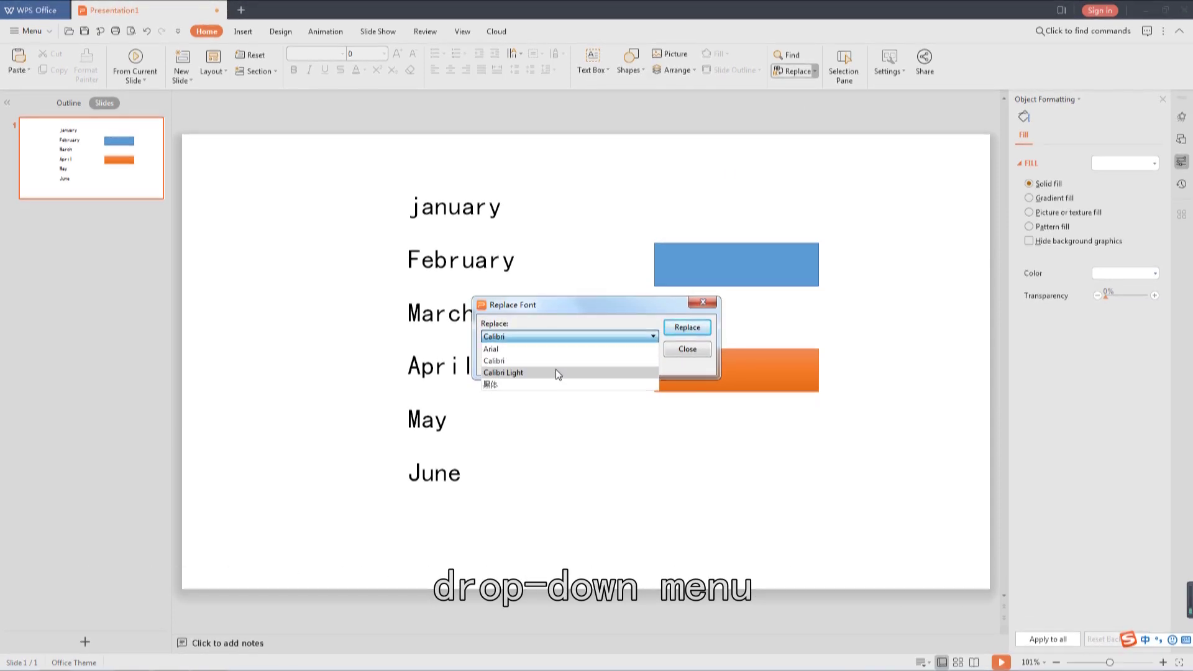
left_click(529, 383)
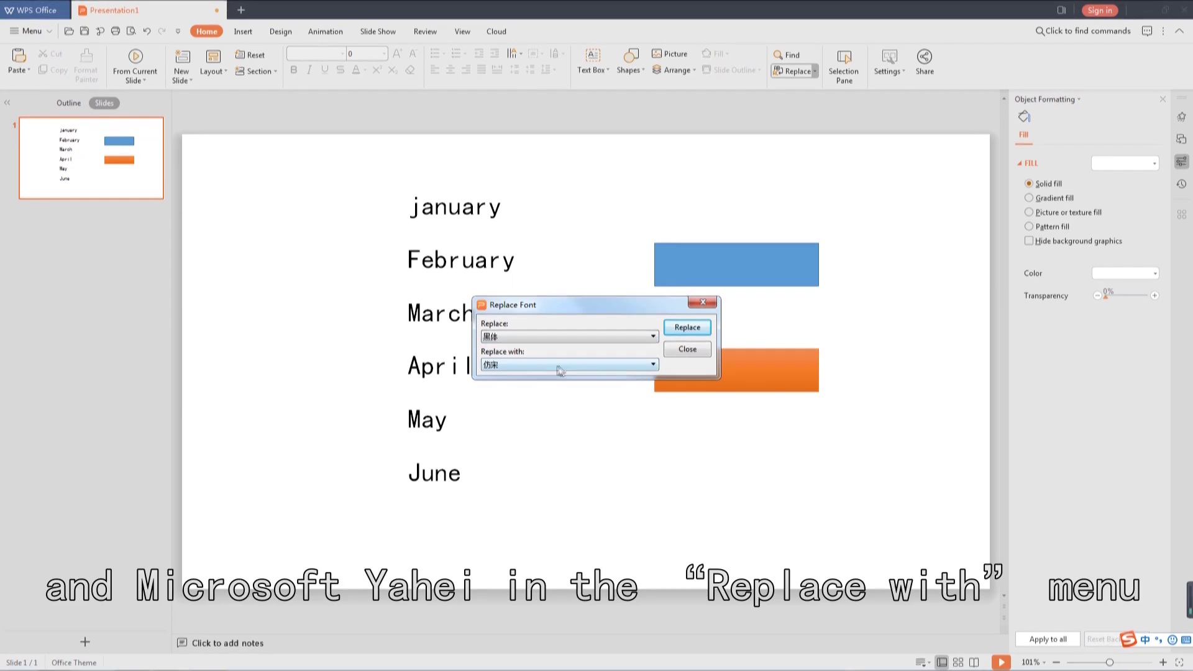
left_click(562, 364)
left_click(522, 395)
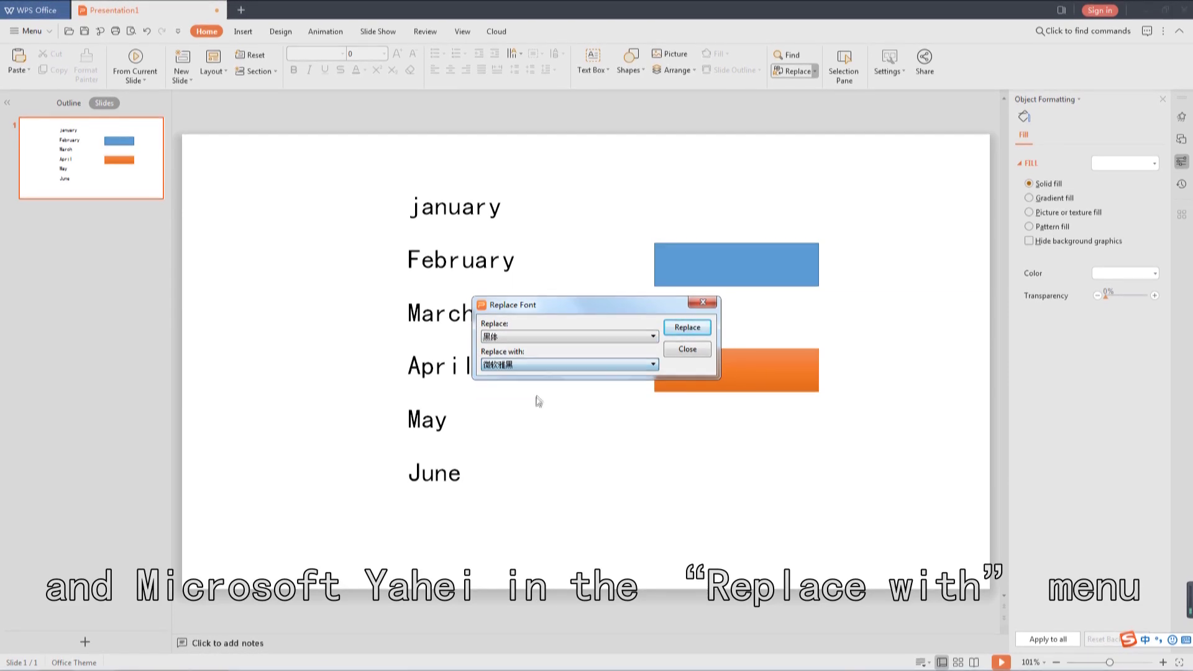
left_click(687, 327)
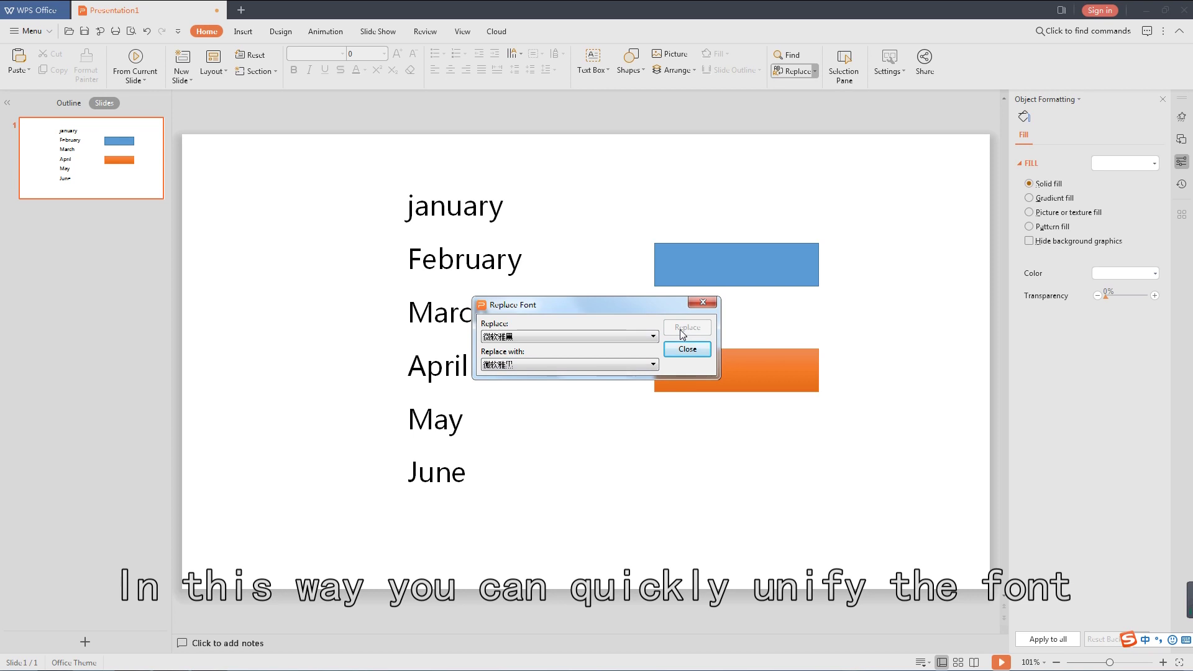
left_click(704, 301)
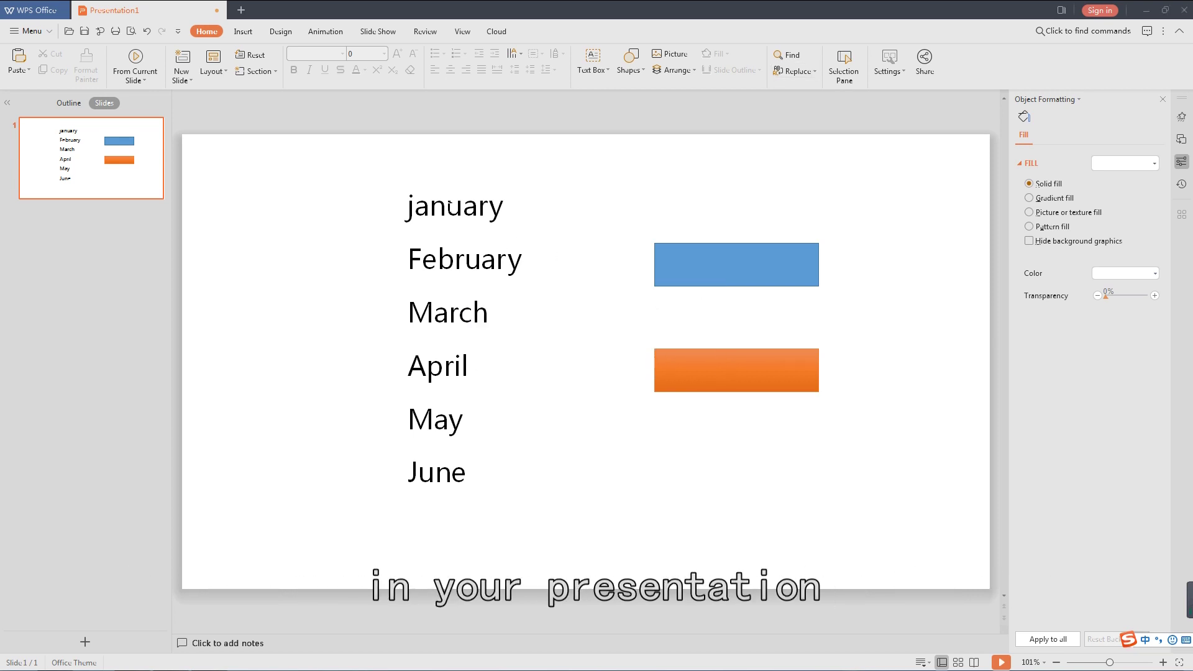